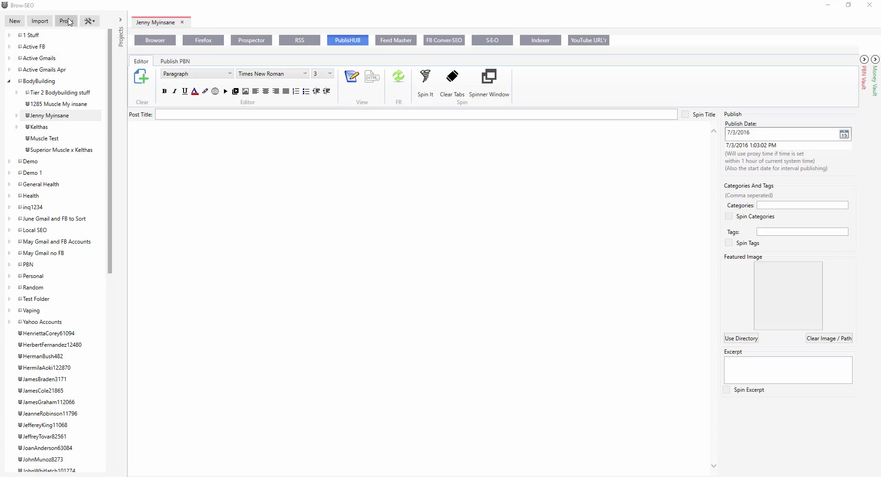
Step: Bring up the Proxy menu in the Brow-SEO toolbar
{"action": "left_click", "coordinate": [67, 23]}
Step: Load all regions in the Ec2 Admin Panel and terminate the N. California, Oregon, Ireland and Frankfurt instances
{"action": "left_click", "coordinate": [83, 34]}
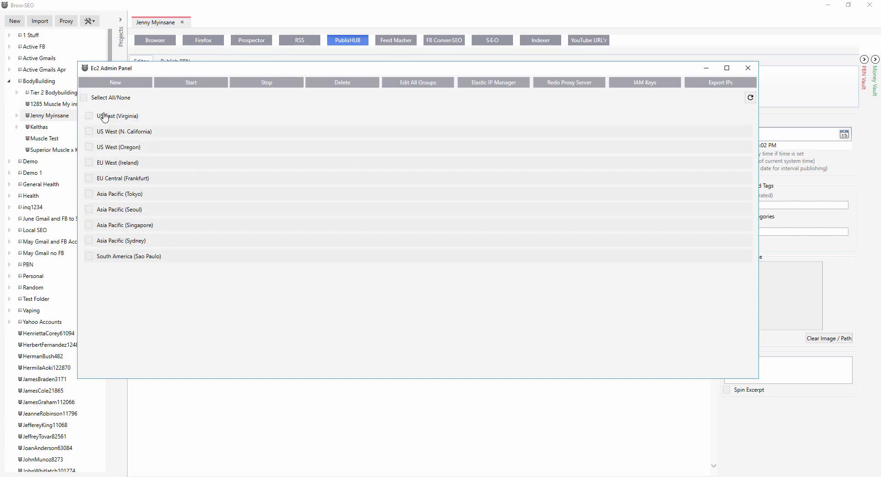
{"action": "left_click", "coordinate": [83, 98]}
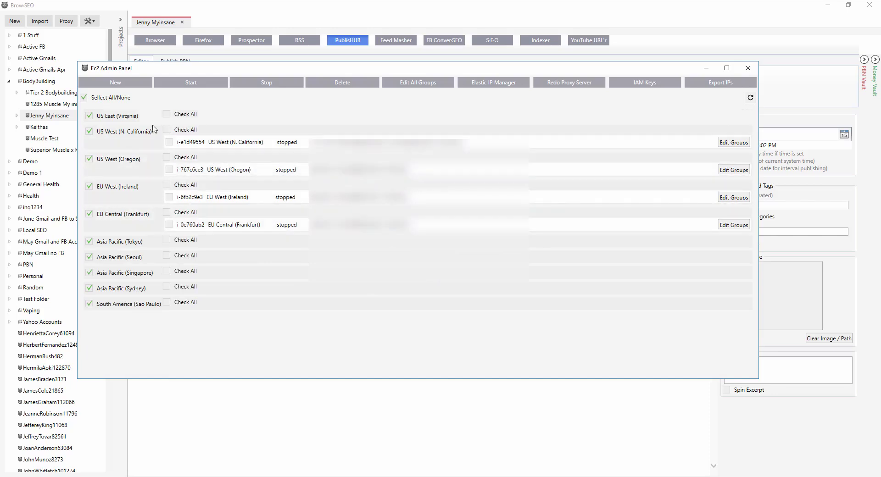
{"action": "left_click", "coordinate": [169, 142]}
{"action": "left_click", "coordinate": [169, 169]}
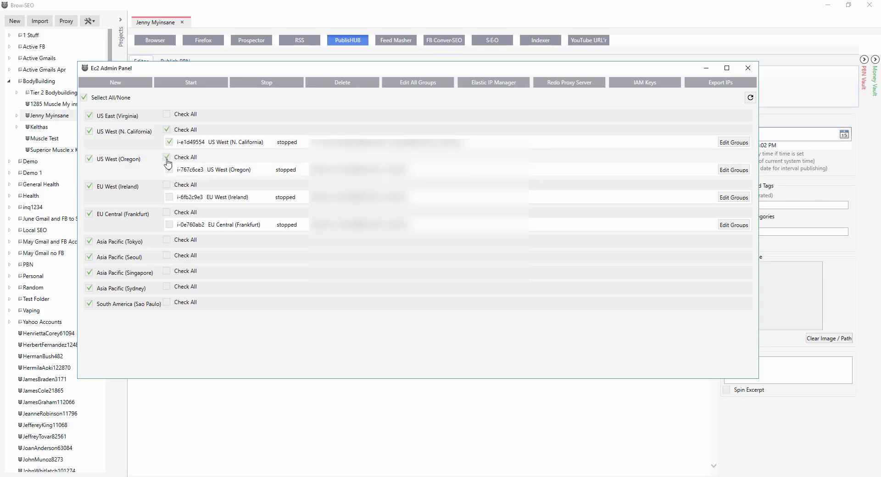
{"action": "left_click", "coordinate": [169, 196]}
{"action": "left_click", "coordinate": [169, 225]}
{"action": "left_click", "coordinate": [351, 83]}
{"action": "left_click", "coordinate": [458, 278]}
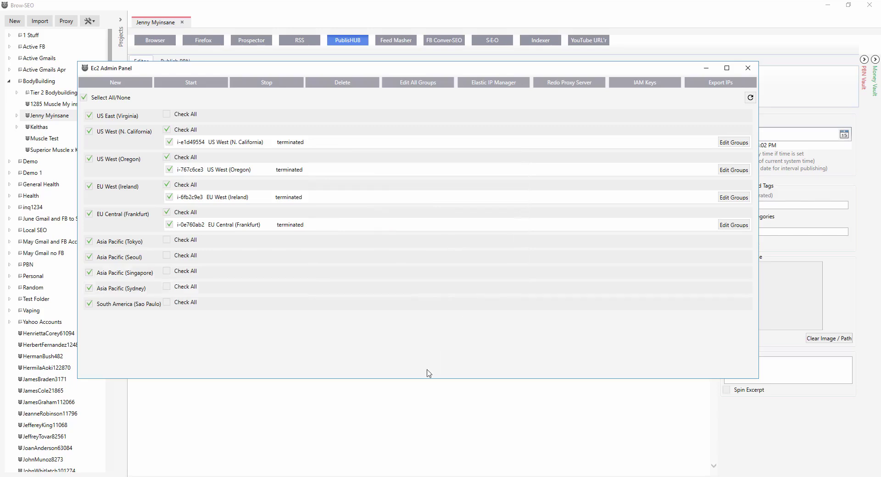
Step: Toggle Select All/None to reload every region, then bring up Edit All Groups security settings
{"action": "left_click", "coordinate": [84, 97]}
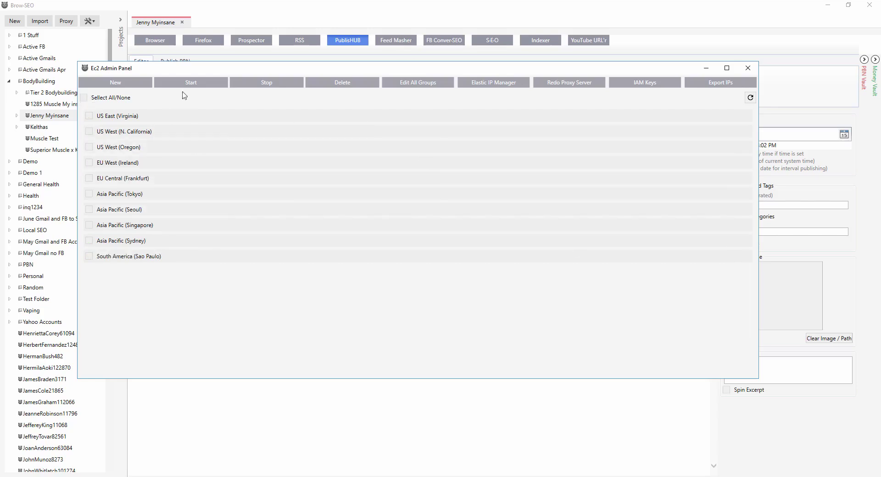
{"action": "left_click", "coordinate": [83, 98]}
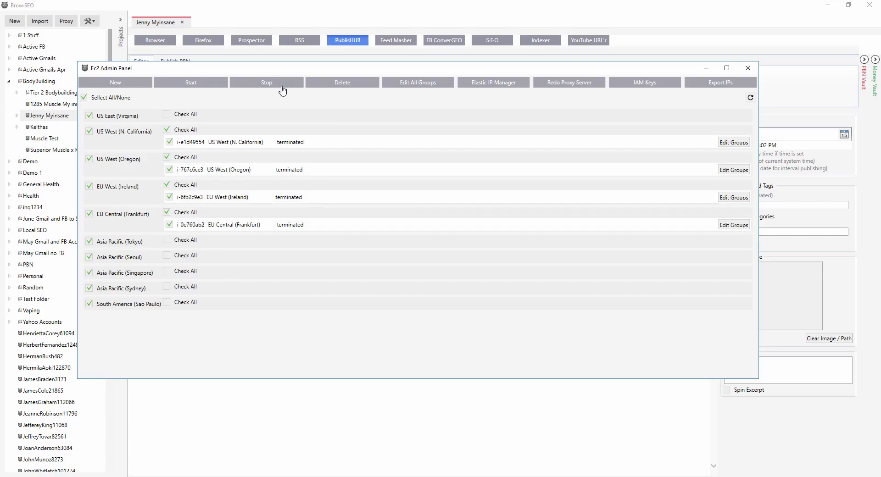
{"action": "left_click", "coordinate": [426, 87]}
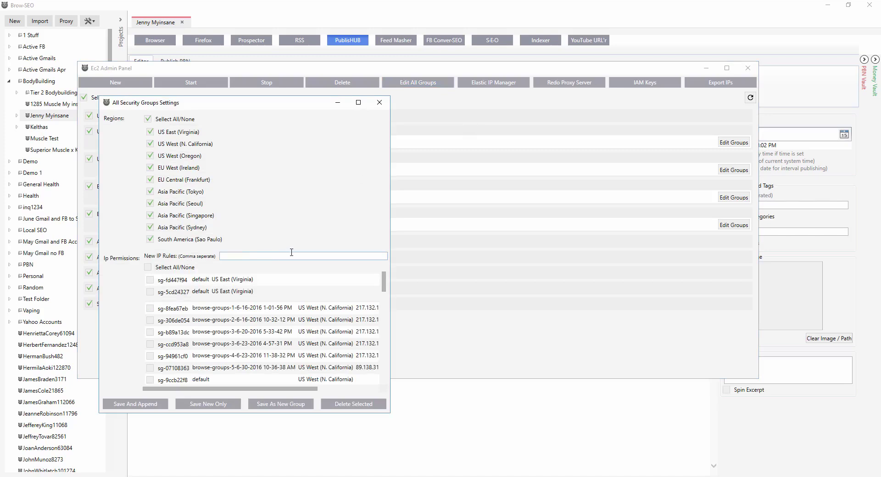
Step: Leave the New IP Rules box empty, close All Security Groups Settings, and bring up the Elastic IP Manager
{"action": "left_click", "coordinate": [223, 256]}
{"action": "left_click", "coordinate": [383, 104]}
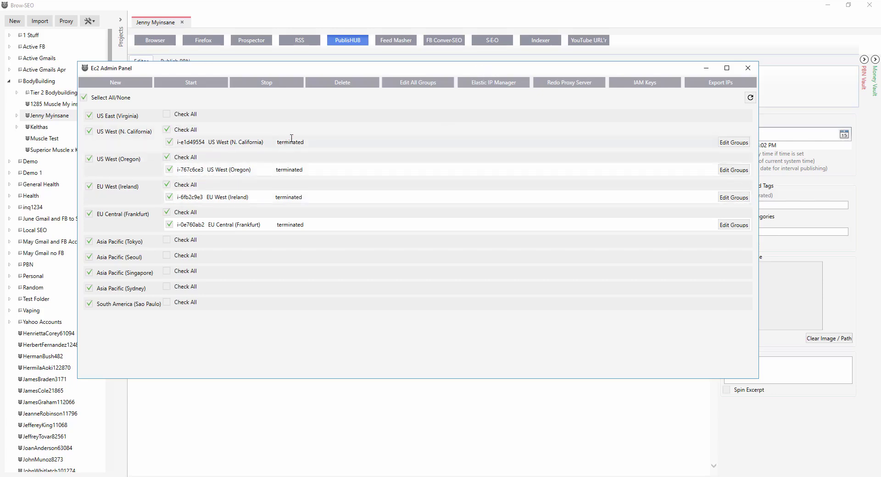
{"action": "left_click", "coordinate": [491, 87]}
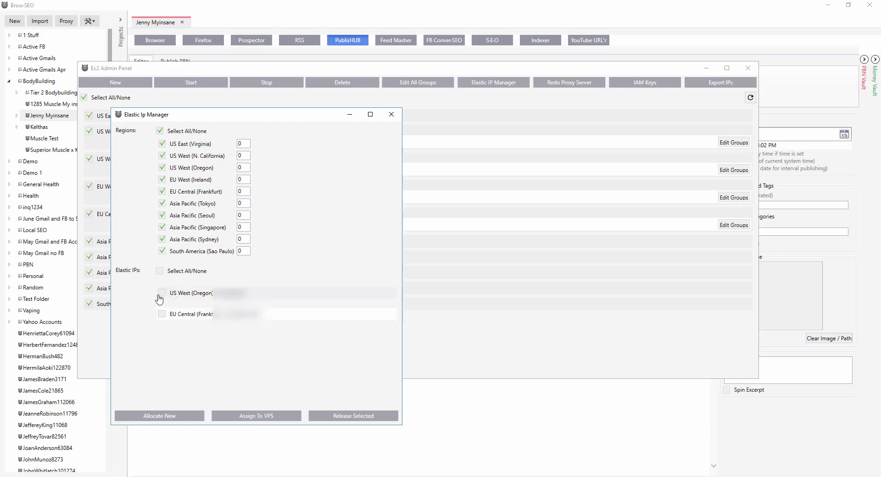
Step: Release both Elastic IPs for Oregon and Frankfurt, then close the Elastic IP Manager
{"action": "left_click", "coordinate": [160, 272]}
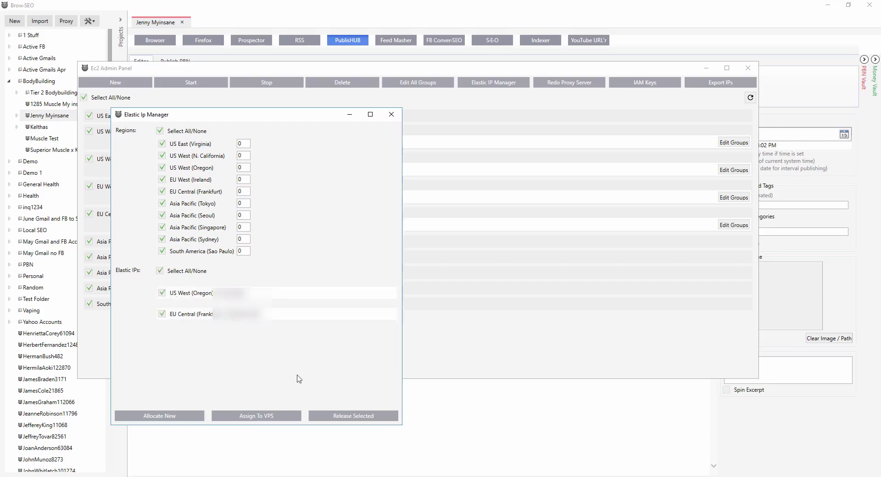
{"action": "left_click", "coordinate": [338, 416]}
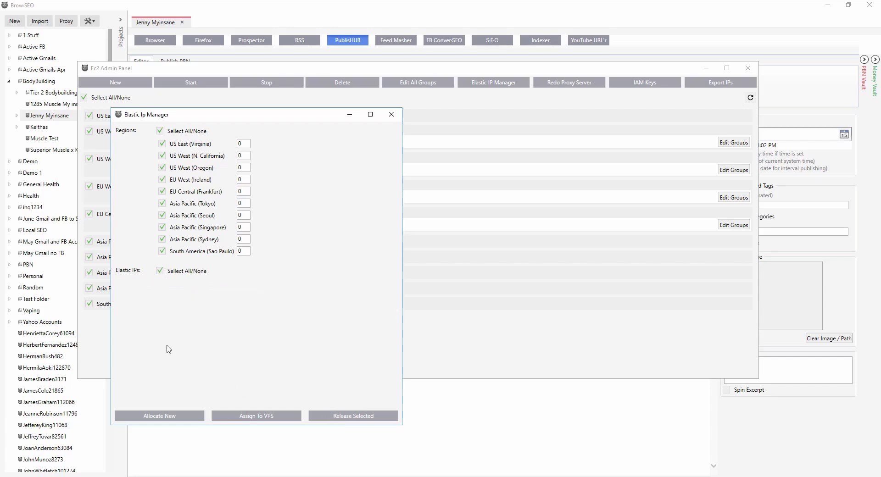
{"action": "left_click", "coordinate": [390, 116]}
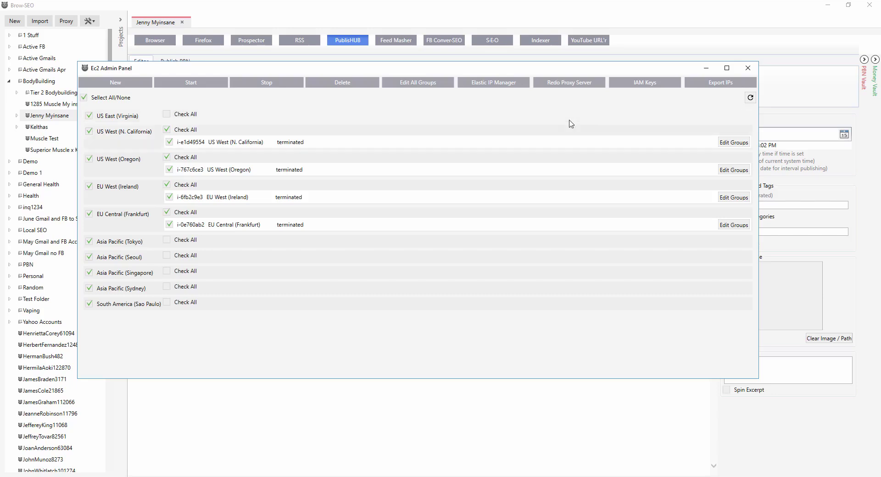
Step: Check the stored IAM keys without changes, then bring up the Create New VPS dialog
{"action": "left_click", "coordinate": [641, 86]}
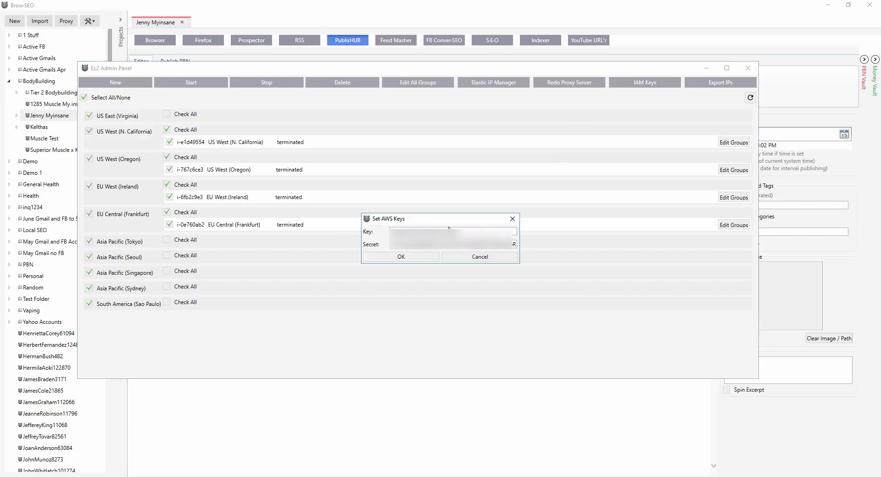
{"action": "left_click", "coordinate": [512, 218]}
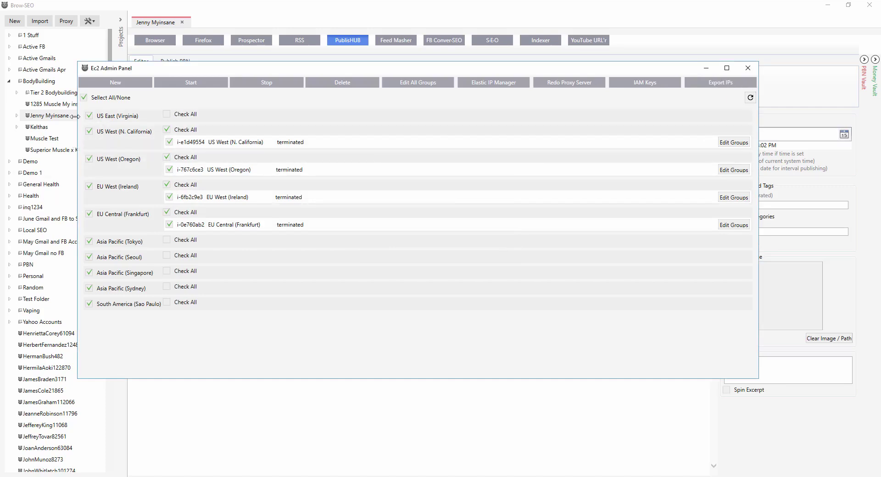
{"action": "left_click", "coordinate": [115, 83]}
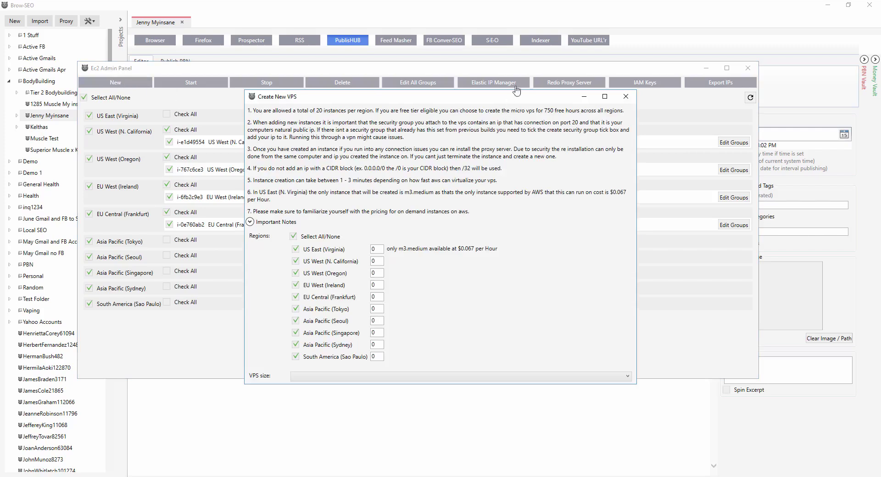
Step: Maximize the Create New VPS window and set the VPS size to t2.nano
{"action": "left_click", "coordinate": [603, 99]}
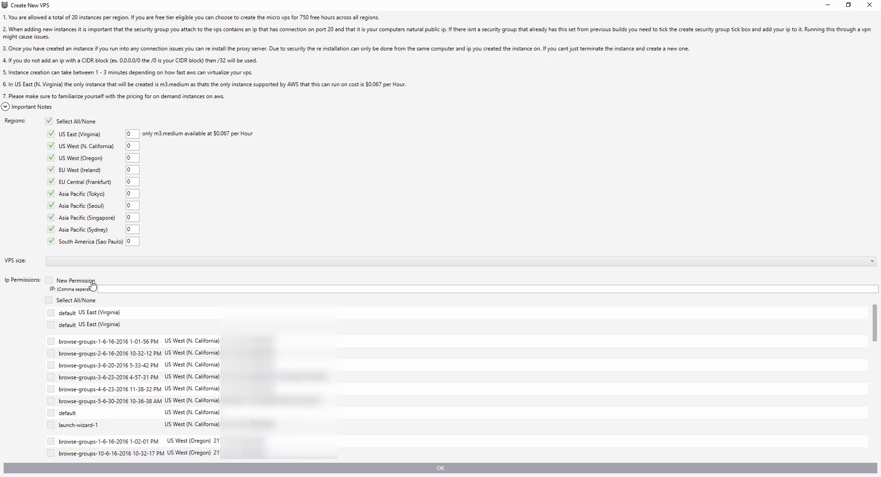
{"action": "left_click", "coordinate": [103, 263]}
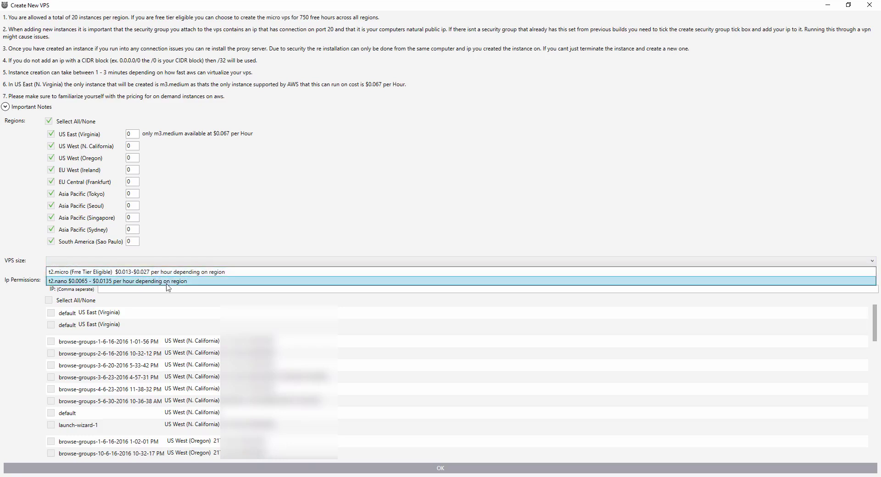
{"action": "left_click", "coordinate": [118, 281]}
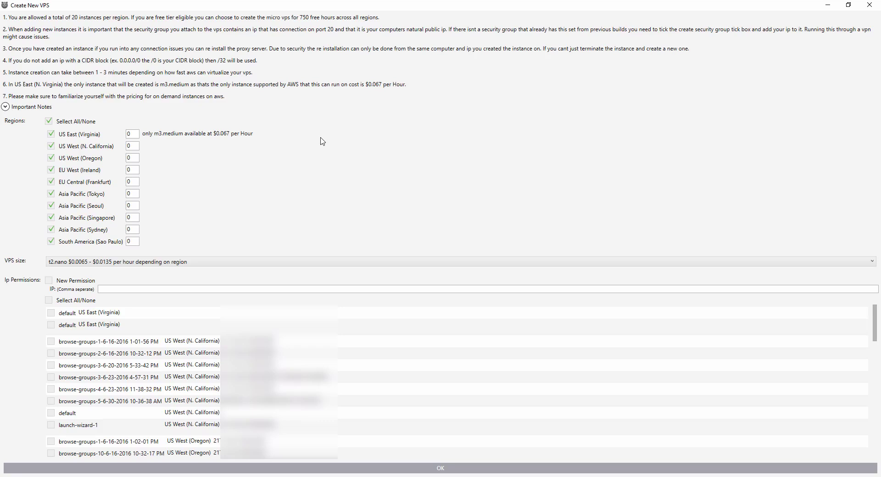
Step: Select only US West (Oregon) and EU Central (Frankfurt), enter instance count 1, and keep t2.nano
{"action": "left_click", "coordinate": [49, 123]}
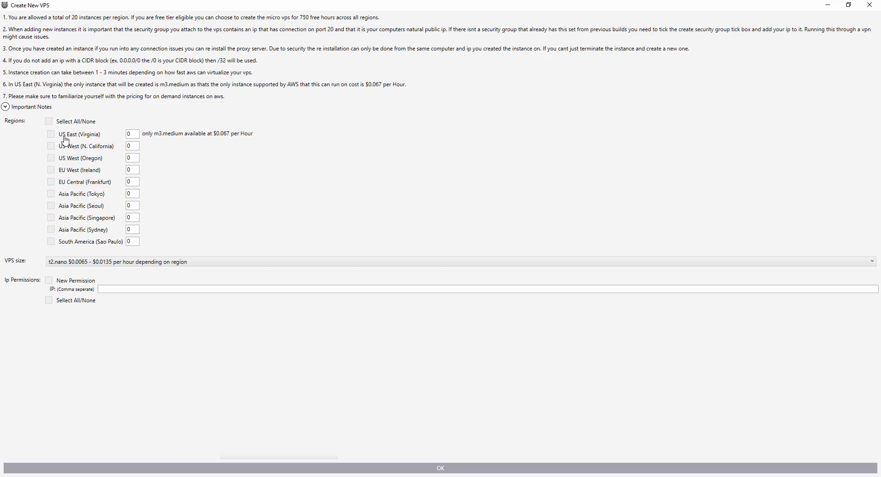
{"action": "left_click", "coordinate": [51, 157]}
{"action": "left_click", "coordinate": [51, 182]}
{"action": "double_click", "coordinate": [137, 160]}
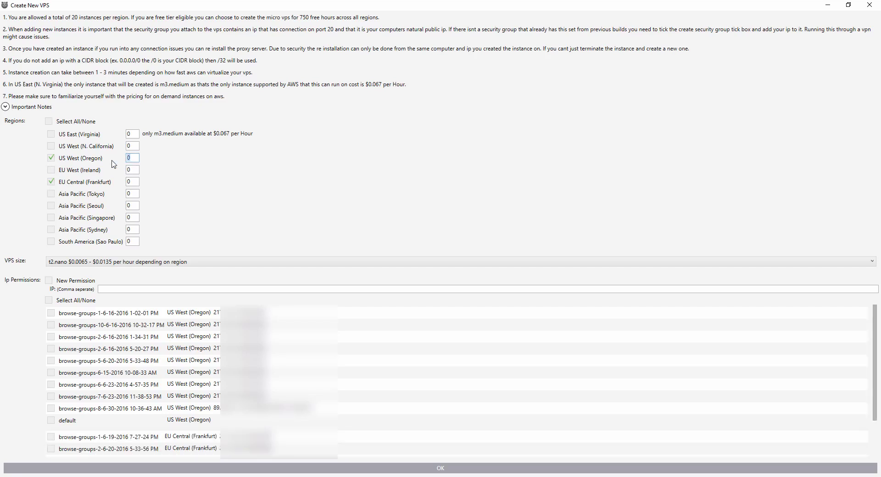
{"action": "type", "text": "11"}
{"action": "left_click", "coordinate": [123, 262]}
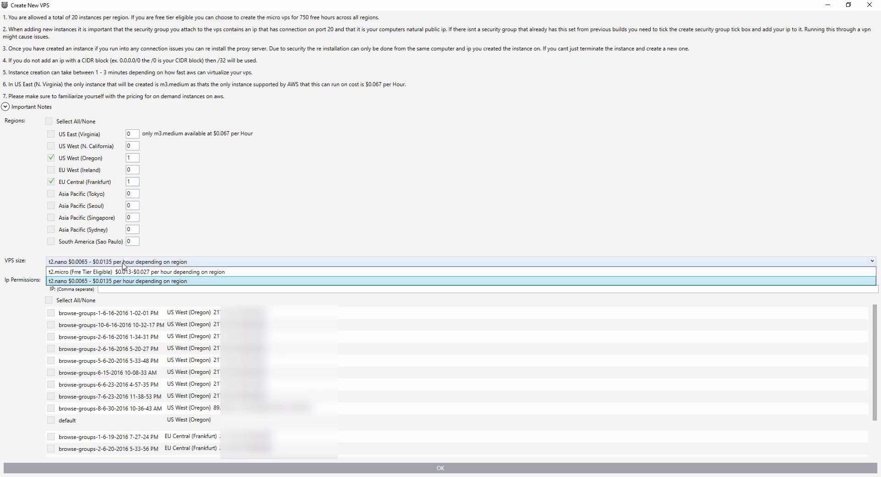
{"action": "left_click", "coordinate": [124, 282]}
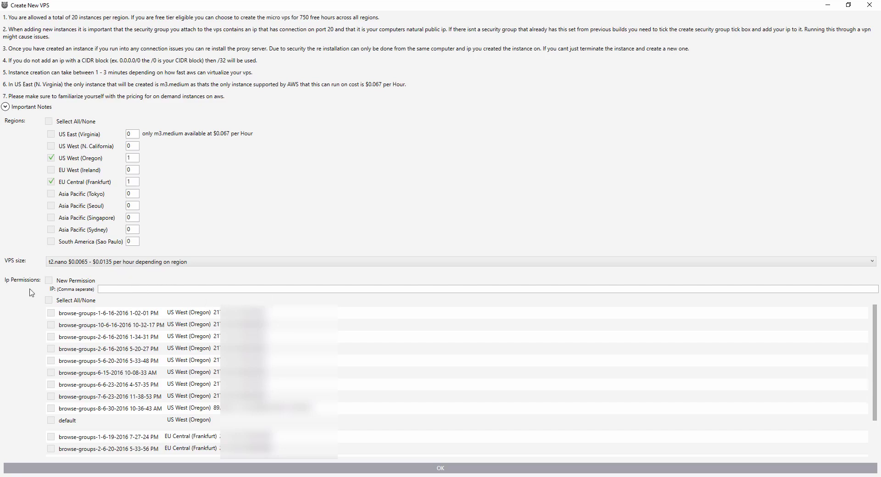
{"action": "left_click", "coordinate": [140, 287]}
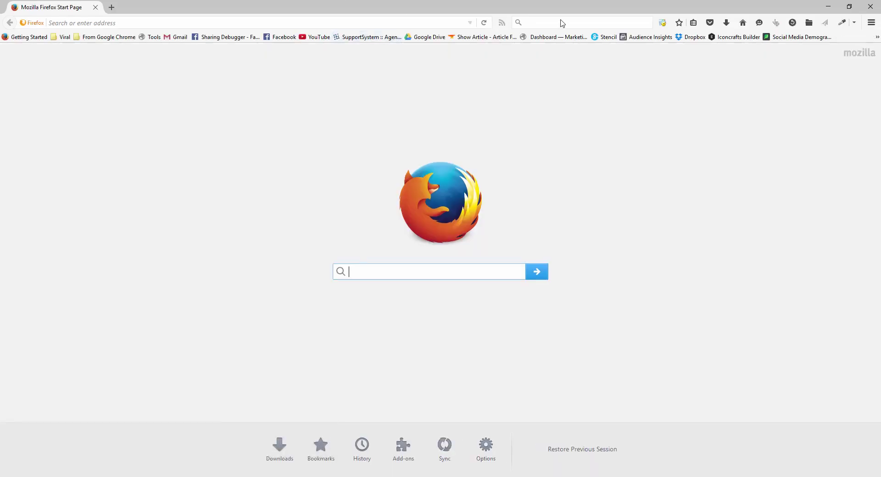
Step: Search Google for 'whats my ip', replacing an accidental 'dynamic' search
{"action": "left_click", "coordinate": [559, 21]}
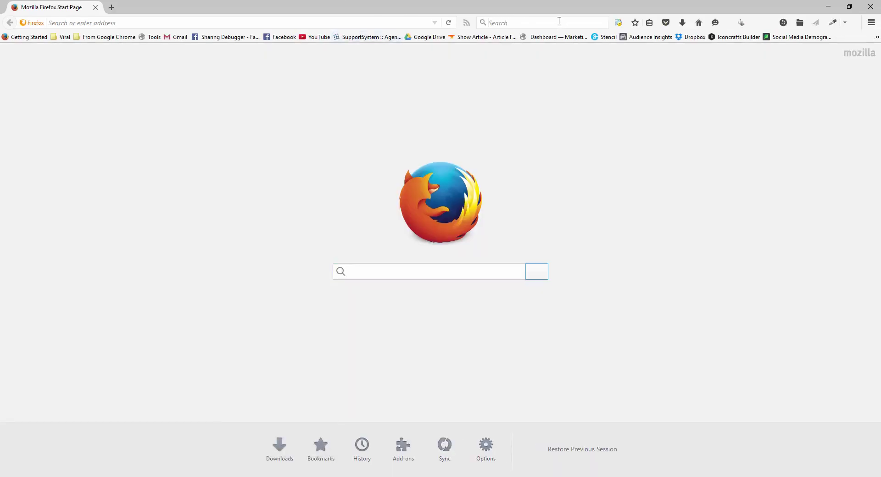
{"action": "type", "text": "dyba"}
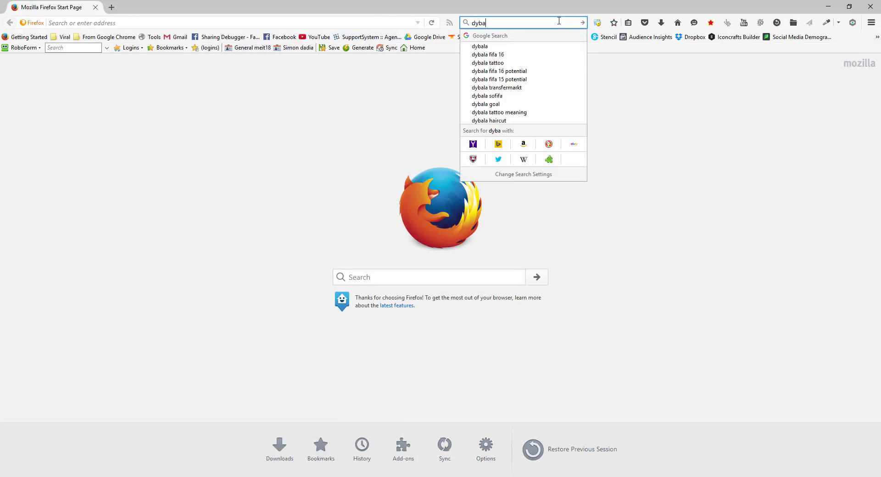
{"action": "key", "text": "BackSpace"}
{"action": "key", "text": "BackSpace"}
{"action": "type", "text": "namic"}
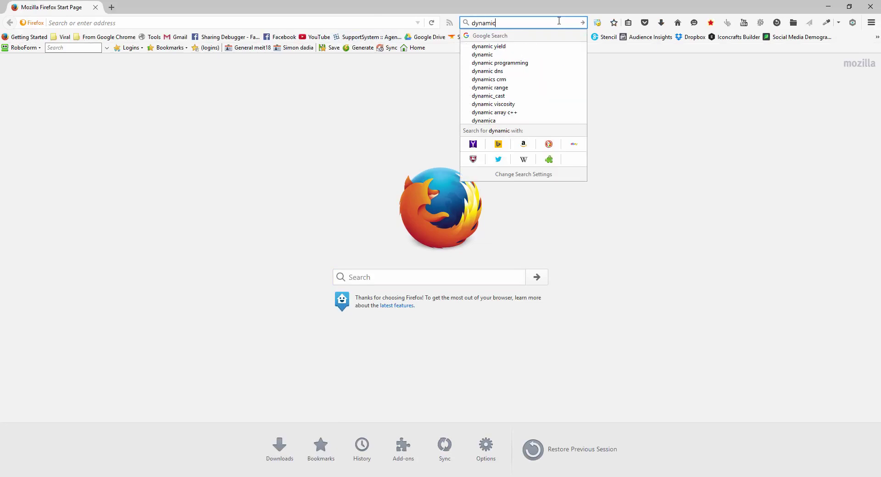
{"action": "key", "text": "Return"}
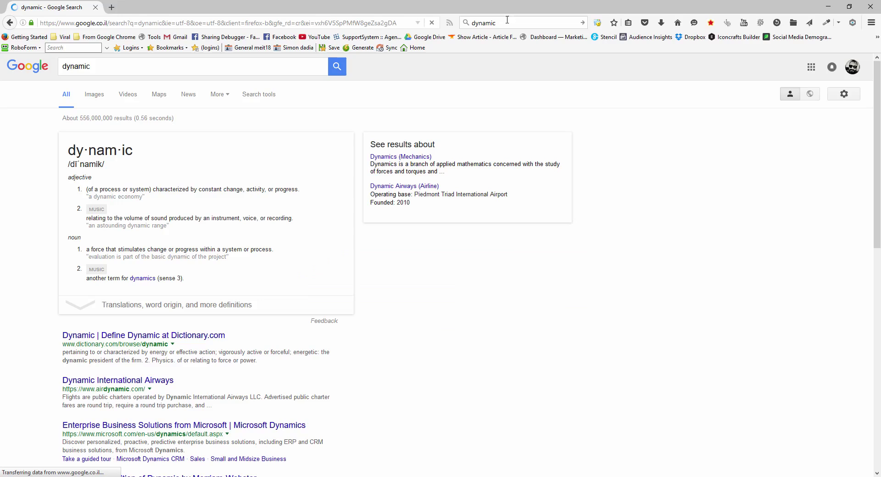
{"action": "double_click", "coordinate": [104, 68]}
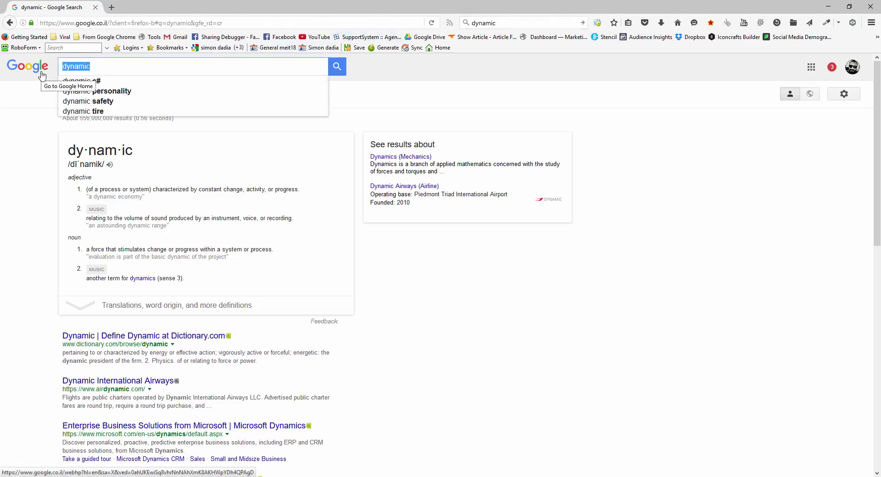
{"action": "type", "text": "whats m"}
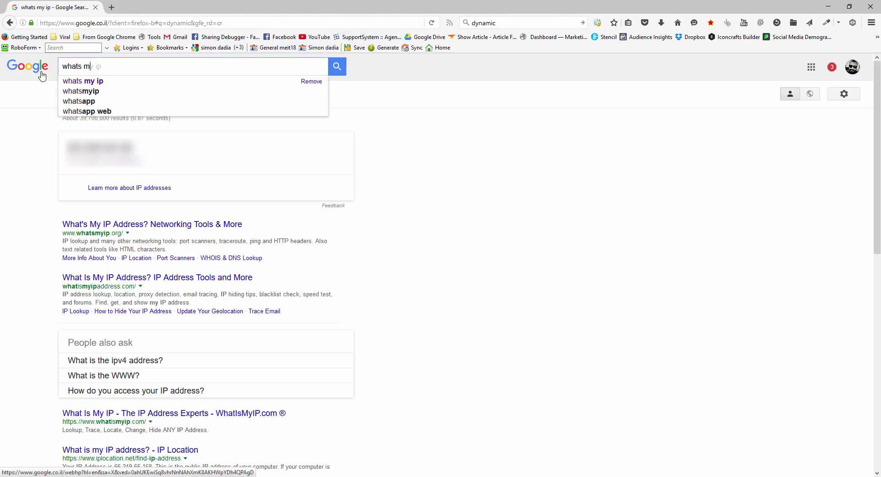
{"action": "type", "text": "y ip"}
{"action": "key", "text": "Return"}
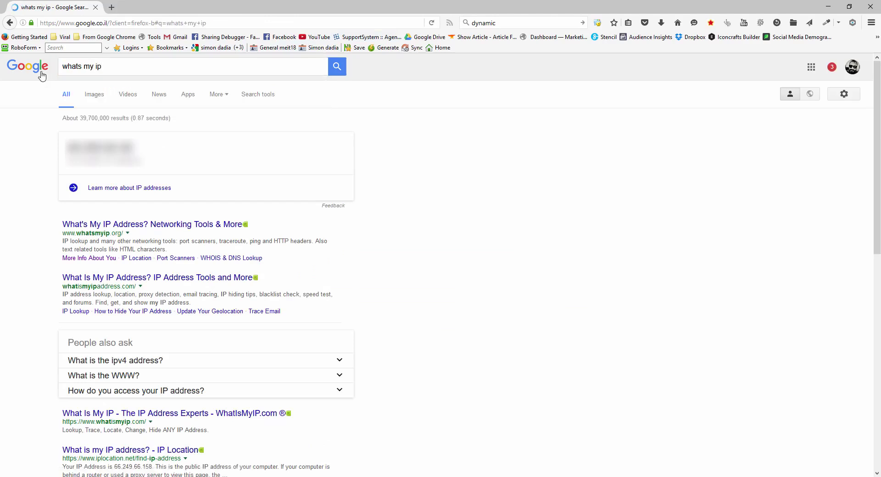
Step: Select the shown public IP, then enable New Permission in Create New VPS and paste it
{"action": "left_click_drag", "start_coordinate": [140, 150], "coordinate": [55, 151]}
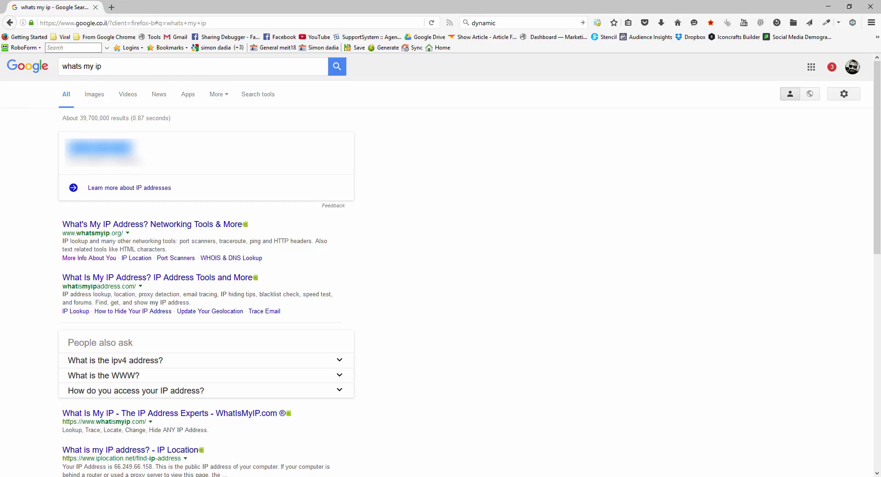
{"action": "key", "text": "alt+Tab"}
{"action": "key", "text": "alt+Tab"}
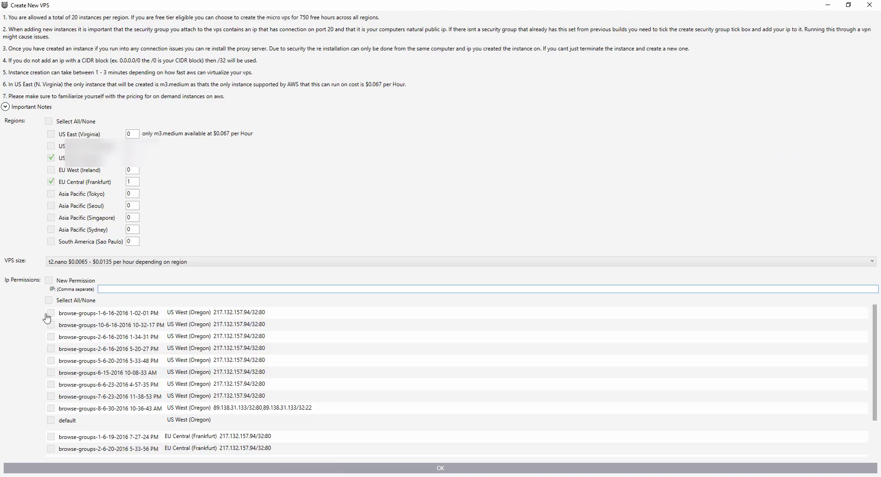
{"action": "left_click", "coordinate": [53, 281]}
{"action": "left_click", "coordinate": [49, 280]}
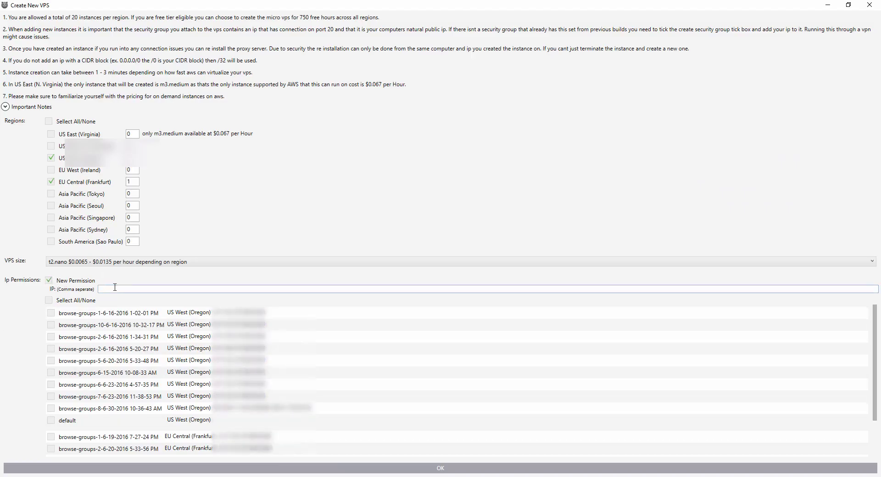
{"action": "type", "text": "Search Results"}
Step: Clear the wrong IP field entry and retry copying the IP from Google, erasing another bad paste
{"action": "key", "text": "ctrl+a"}
{"action": "key", "text": "BackSpace"}
{"action": "key", "text": "alt+Tab"}
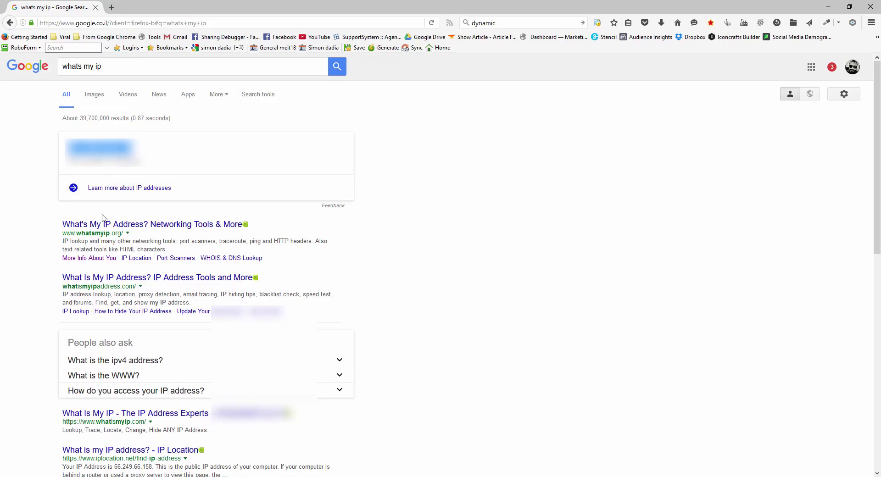
{"action": "right_click", "coordinate": [106, 145]}
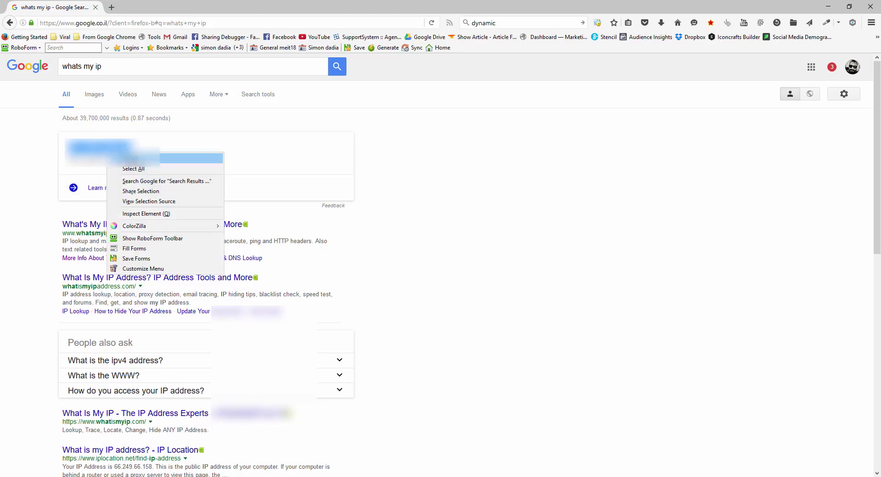
{"action": "left_click", "coordinate": [120, 155]}
{"action": "key", "text": "alt+Tab"}
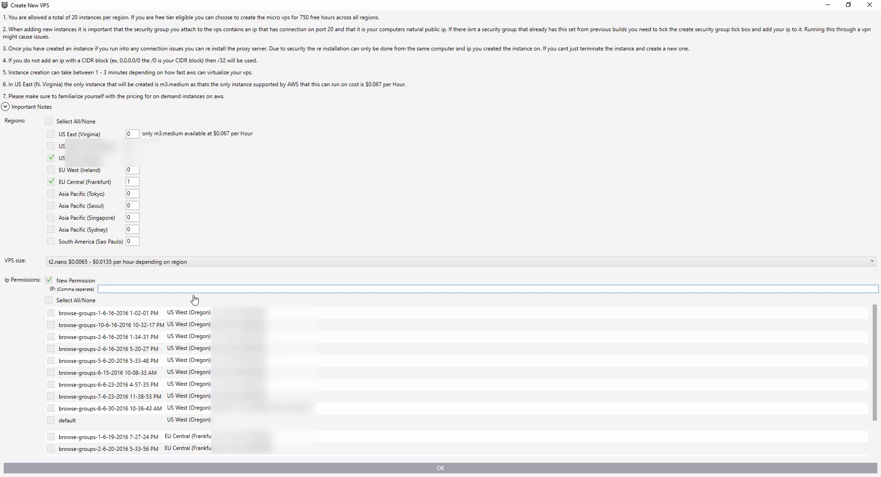
{"action": "left_click", "coordinate": [199, 289]}
{"action": "key", "text": "ctrl+v"}
{"action": "key", "text": "BackSpace"}
{"action": "key", "text": "BackSpace"}
{"action": "key", "text": "BackSpace"}
{"action": "key", "text": "BackSpace"}
{"action": "key", "text": "BackSpace"}
{"action": "key", "text": "BackSpace"}
{"action": "key", "text": "BackSpace"}
{"action": "key", "text": "BackSpace"}
{"action": "key", "text": "BackSpace"}
{"action": "key", "text": "BackSpace"}
{"action": "key", "text": "BackSpace"}
{"action": "key", "text": "BackSpace"}
{"action": "key", "text": "BackSpace"}
{"action": "key", "text": "BackSpace"}
Step: Copy the full public IP from Google, paste it into the IP field, and create the VPS instances
{"action": "key", "text": "alt+Tab"}
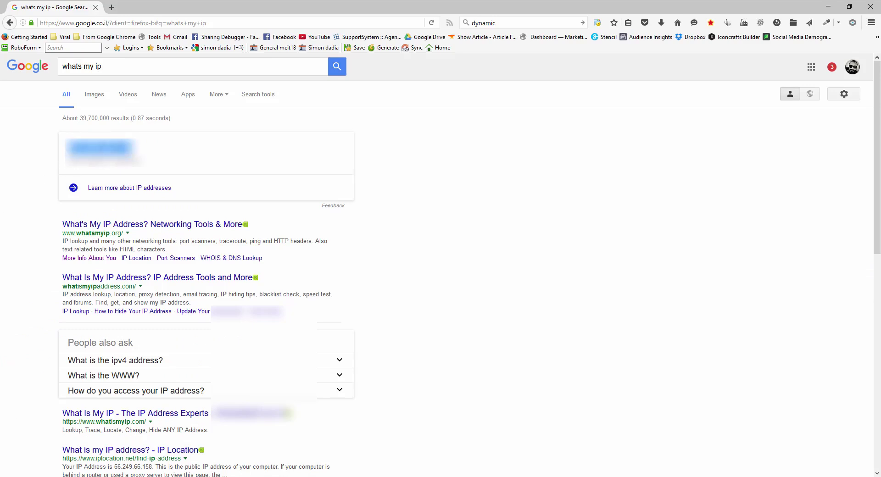
{"action": "triple_click", "coordinate": [99, 148]}
{"action": "right_click", "coordinate": [121, 169]}
{"action": "left_click", "coordinate": [145, 153]}
{"action": "key", "text": "alt+Tab"}
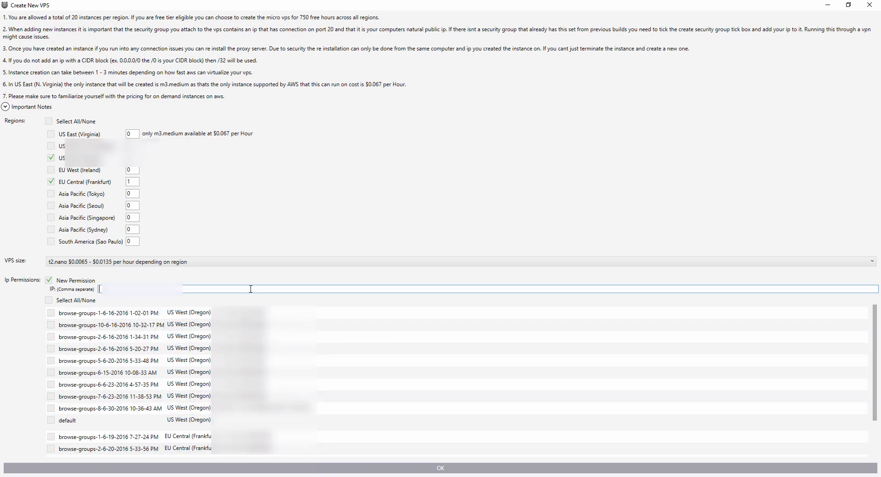
{"action": "key", "text": "ctrl+v"}
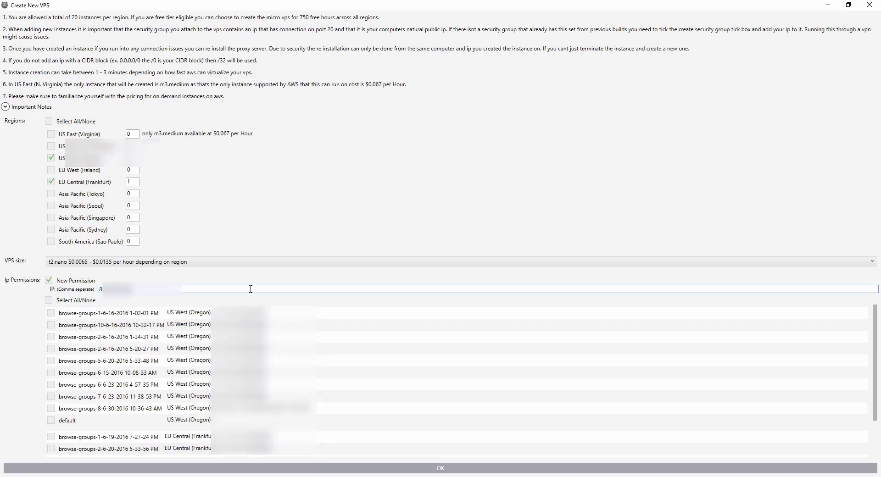
{"action": "left_click", "coordinate": [442, 469]}
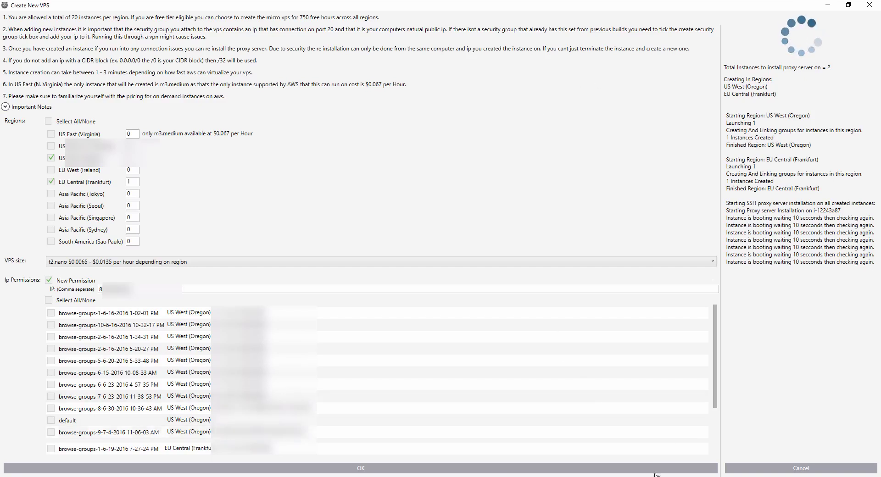
Step: Confirm creation of the Oregon and Frankfurt VPS instances and close the finished proxy installation log
{"action": "left_click", "coordinate": [697, 476]}
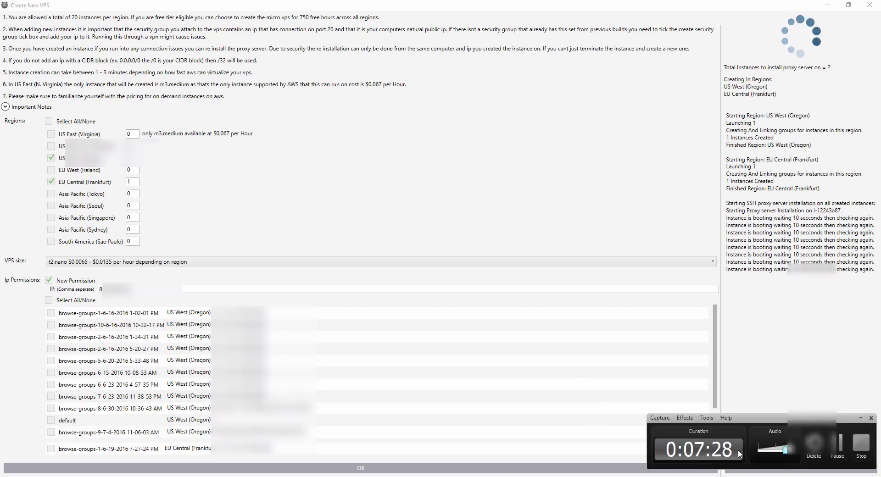
{"action": "left_click", "coordinate": [837, 448]}
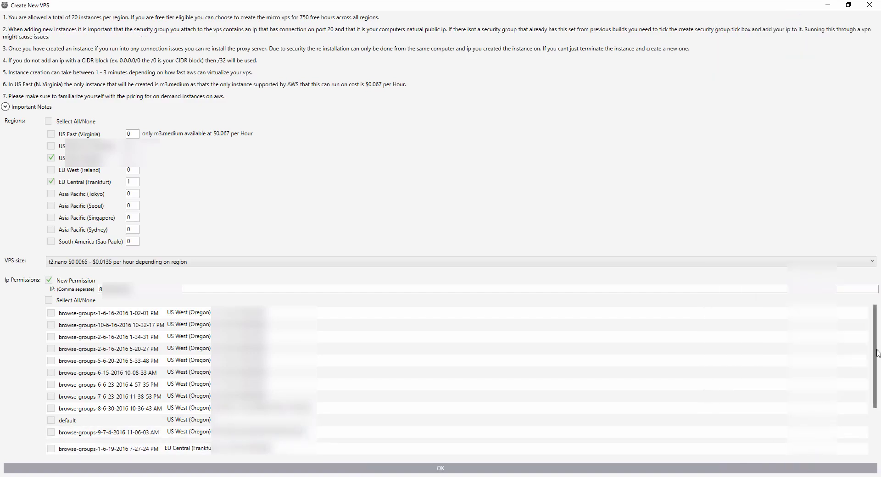
Step: Close the Create New VPS window once the proxy installation completes
{"action": "left_click", "coordinate": [866, 6]}
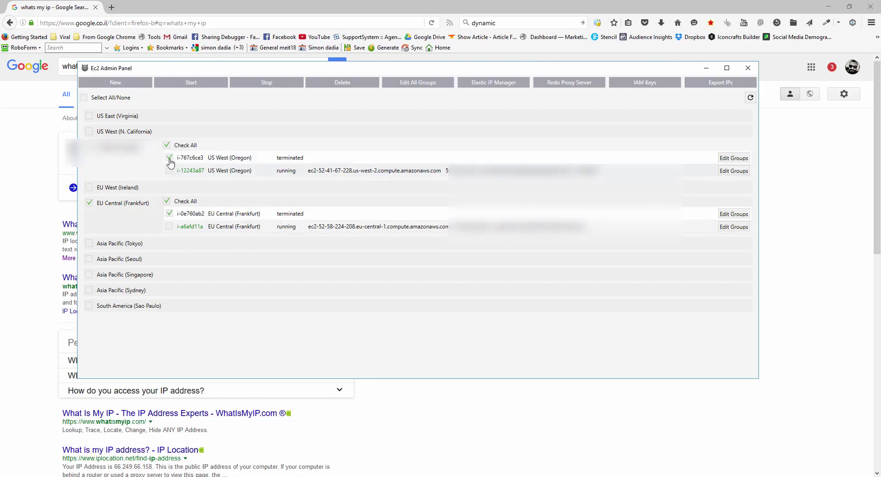
Step: Close the Ec2 Admin Panel to return to the PublisHUB editor
{"action": "left_click", "coordinate": [748, 69]}
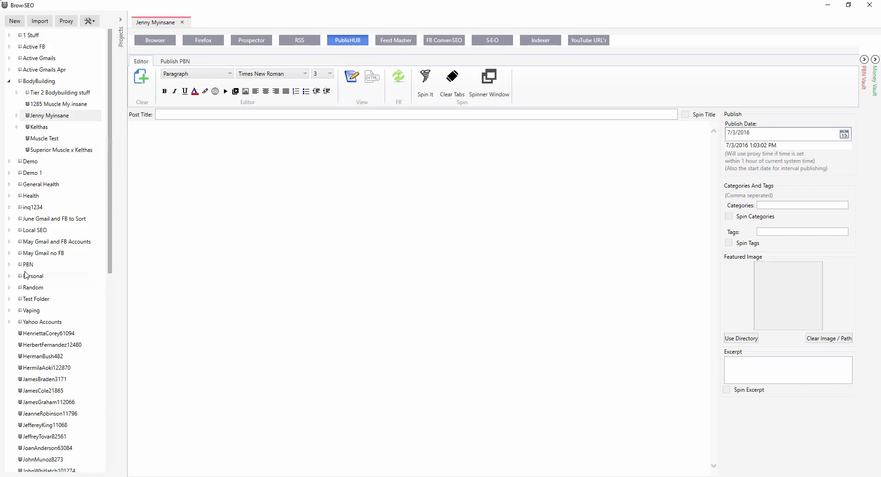
Step: Set the next project's proxy to the running US West (Oregon) instance i-12243a87
{"action": "scroll", "coordinate": [25, 274], "scroll_direction": "down", "scroll_amount": 5}
{"action": "scroll", "coordinate": [26, 274], "scroll_direction": "down", "scroll_amount": 2}
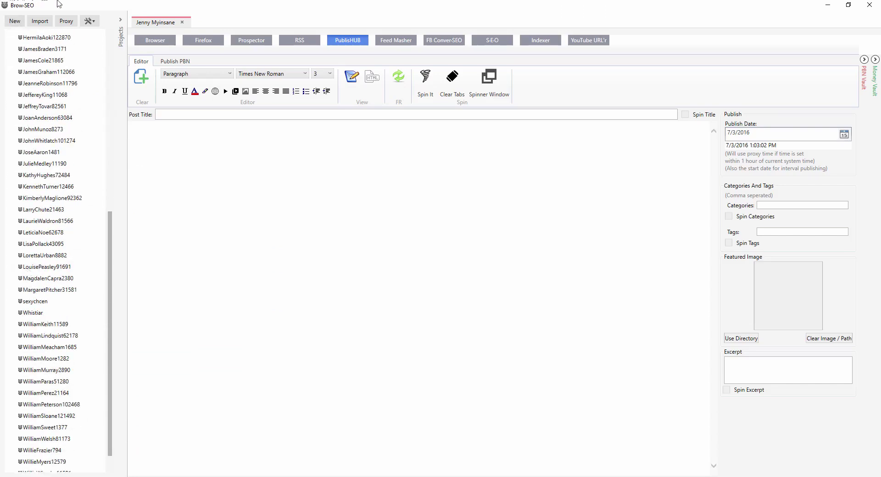
{"action": "left_click", "coordinate": [64, 24]}
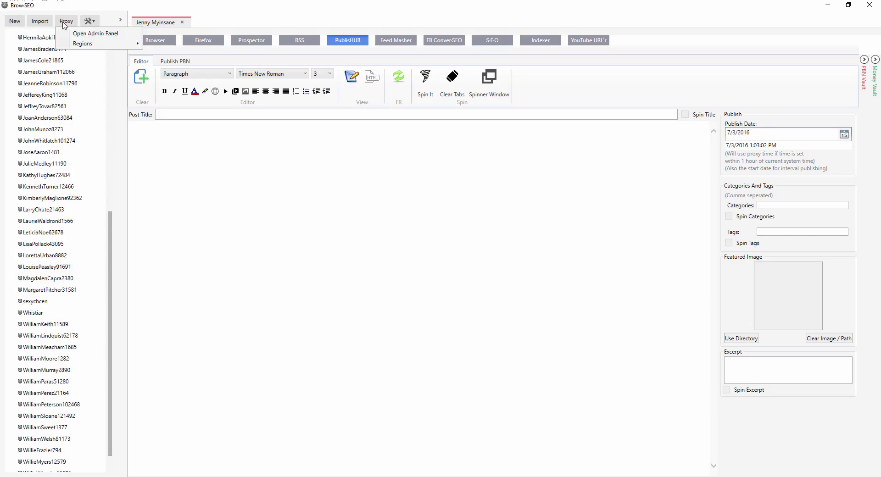
{"action": "mouse_move", "coordinate": [86, 44]}
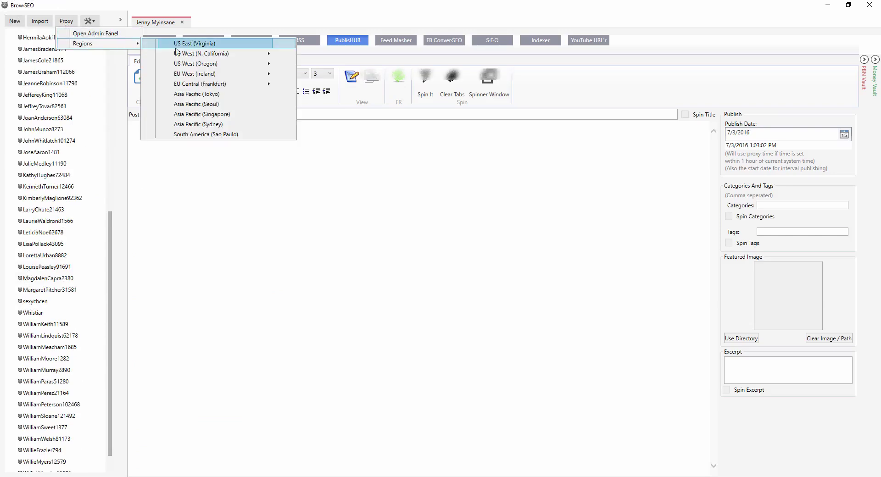
{"action": "mouse_move", "coordinate": [209, 55]}
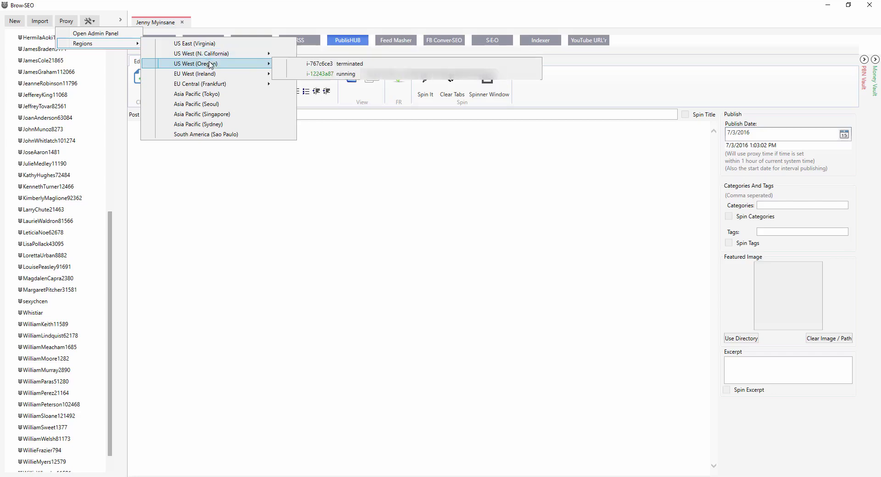
{"action": "left_click", "coordinate": [331, 75]}
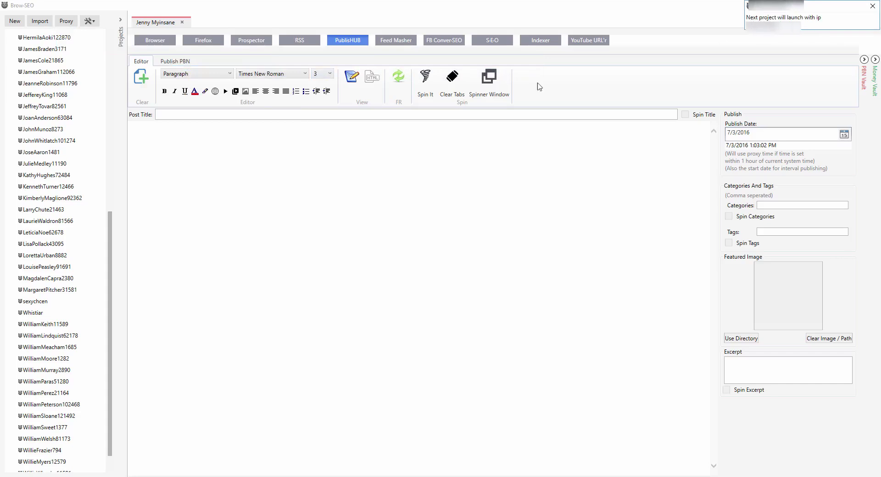
Step: Open the next project, load Gmail in its browser, and dismiss the IP notice
{"action": "left_click", "coordinate": [44, 268]}
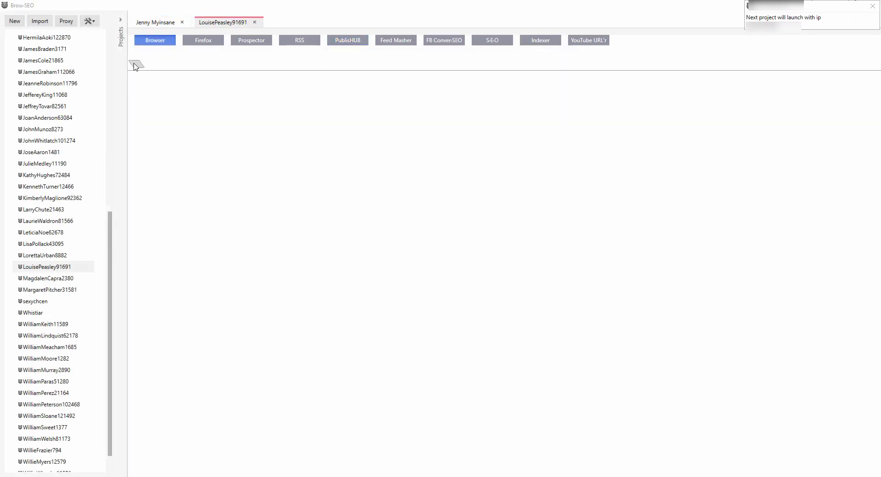
{"action": "left_click", "coordinate": [135, 66]}
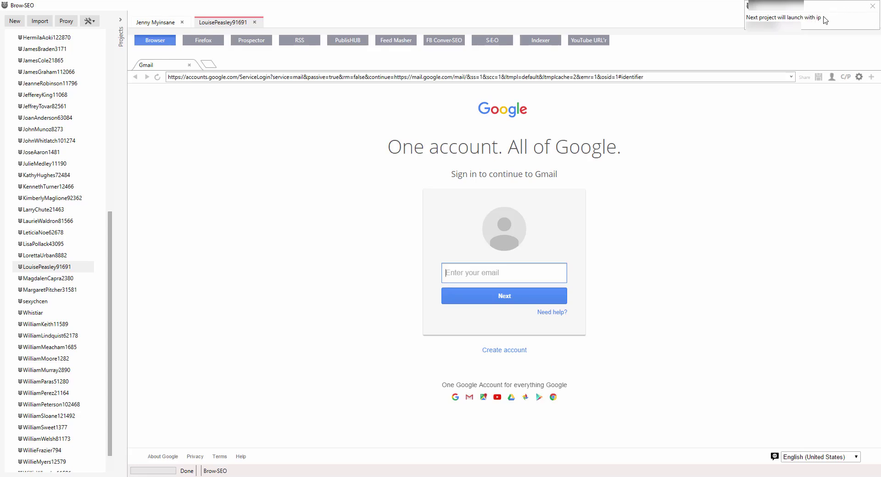
{"action": "left_click", "coordinate": [872, 7]}
Step: Confirm with Yes to close the next-project IP notice
{"action": "left_click", "coordinate": [467, 272]}
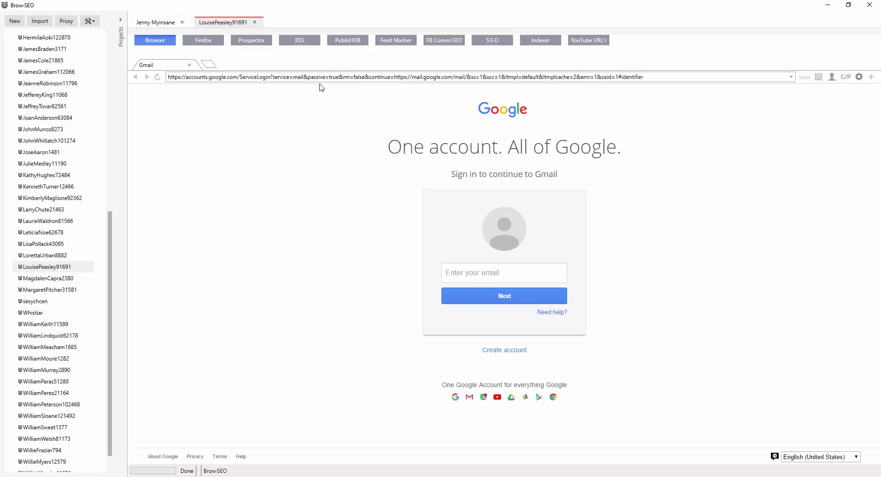
Step: Check the public IP in Firefox, then open the Elastic IP Manager from the Ec2 Admin Panel
{"action": "key", "text": "alt+Tab"}
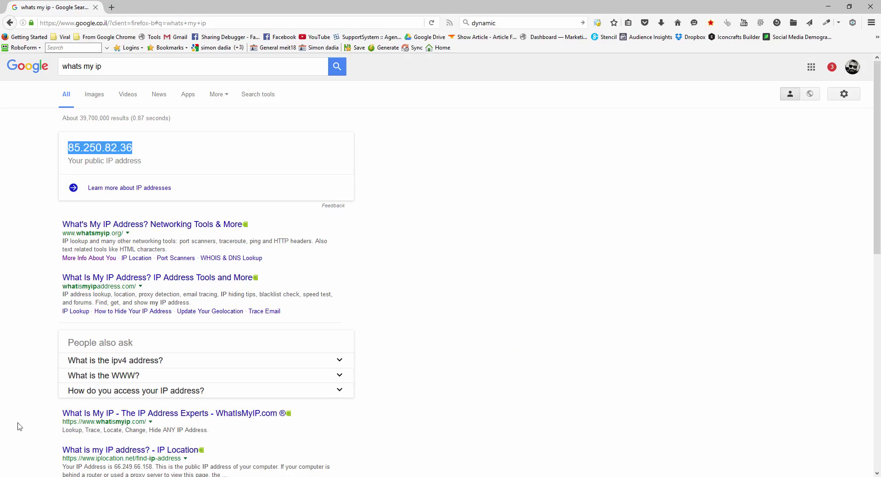
{"action": "key", "text": "alt+Tab"}
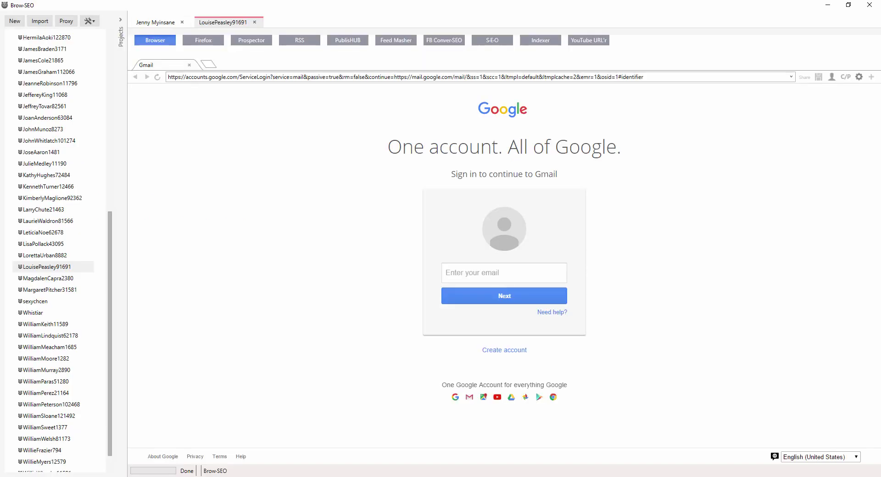
{"action": "left_click", "coordinate": [66, 21]}
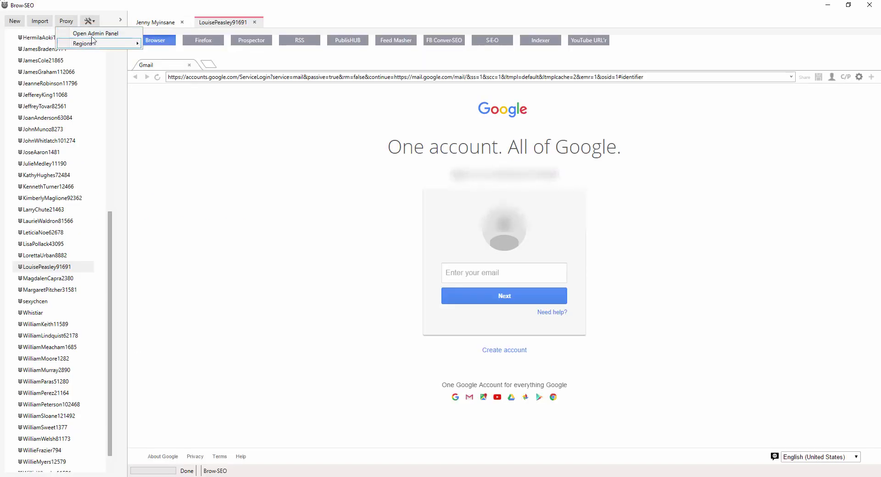
{"action": "left_click", "coordinate": [92, 33]}
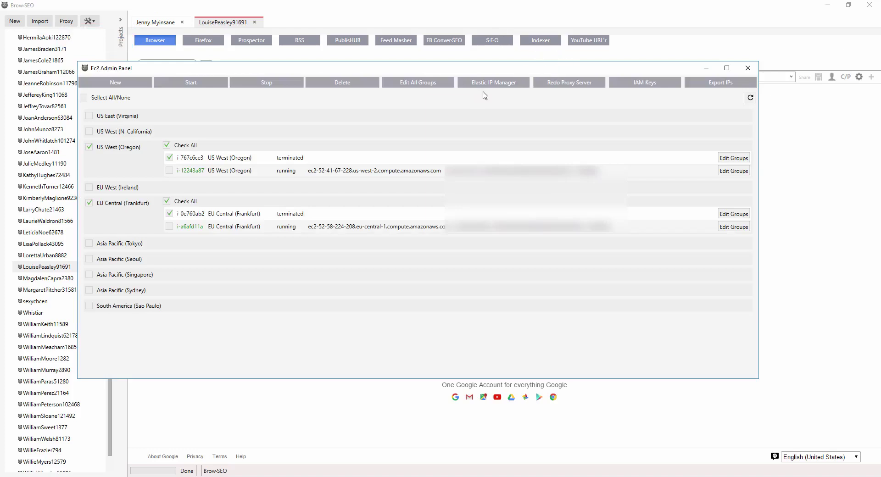
{"action": "left_click", "coordinate": [497, 86]}
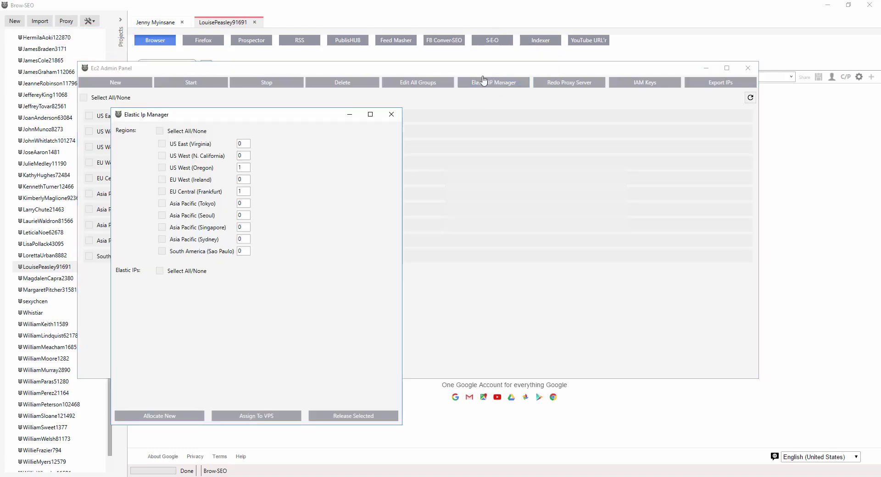
Step: Allocate a new Elastic IP in the US West (Oregon) region only
{"action": "left_click", "coordinate": [162, 168]}
{"action": "left_click", "coordinate": [163, 192]}
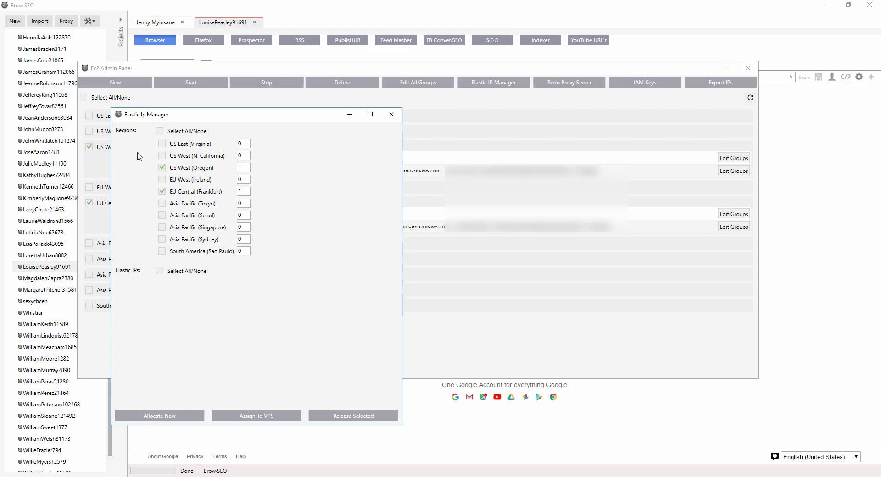
{"action": "left_click", "coordinate": [163, 193]}
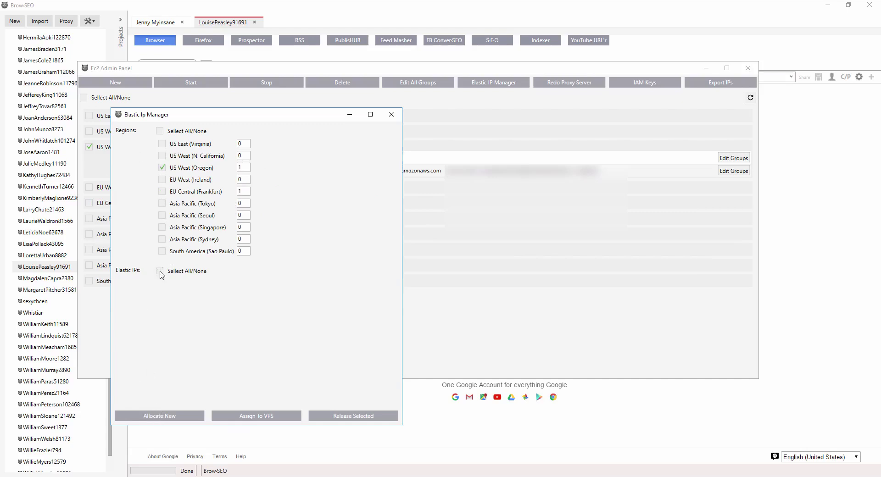
{"action": "left_click", "coordinate": [167, 416]}
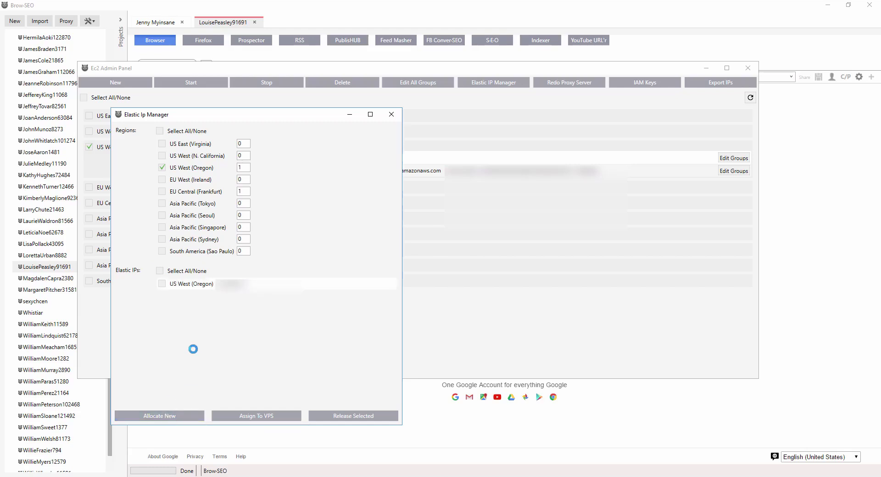
Step: Try assigning the new Oregon Elastic IP, acknowledge the terminated-instance error, and close the manager
{"action": "left_click", "coordinate": [162, 284]}
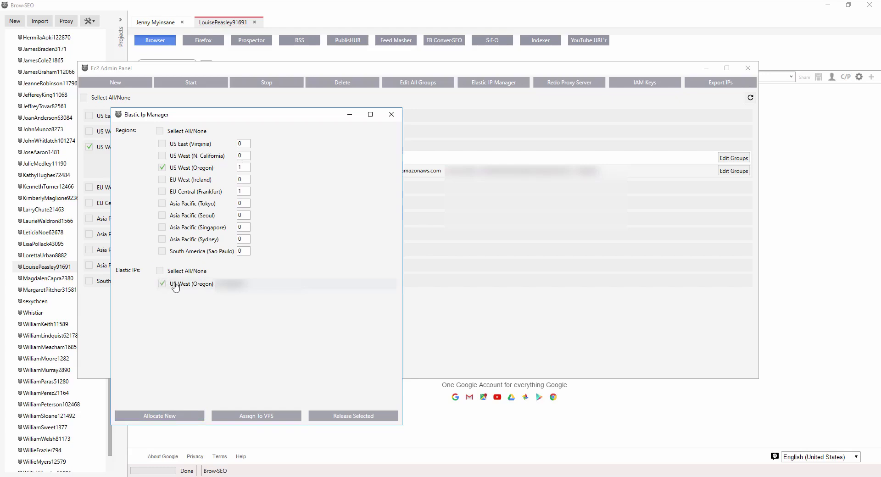
{"action": "left_click", "coordinate": [248, 419]}
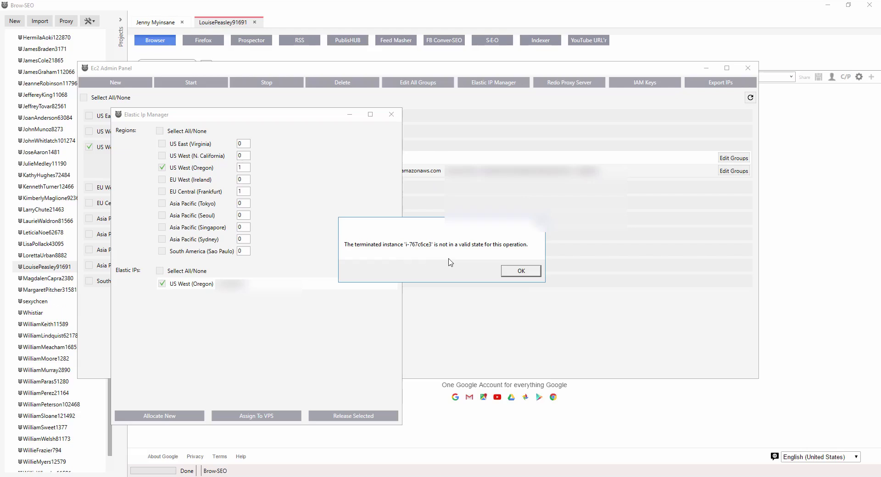
{"action": "left_click", "coordinate": [521, 271]}
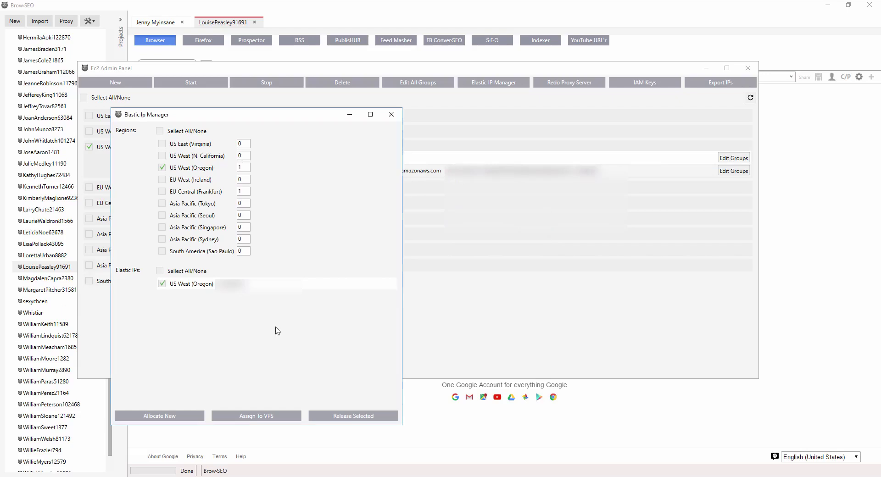
{"action": "left_click", "coordinate": [392, 115]}
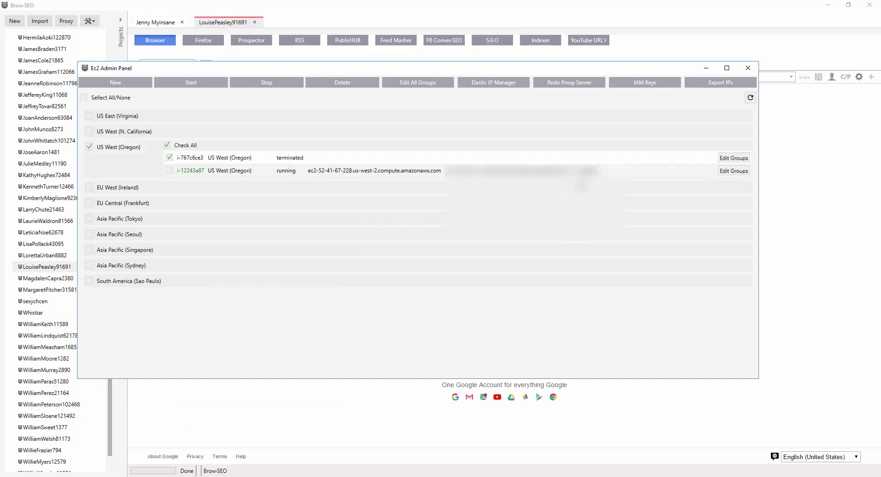
Step: Swap the Oregon selection from terminated i-767c6ce3 to running i-12243a87
{"action": "left_click", "coordinate": [169, 158]}
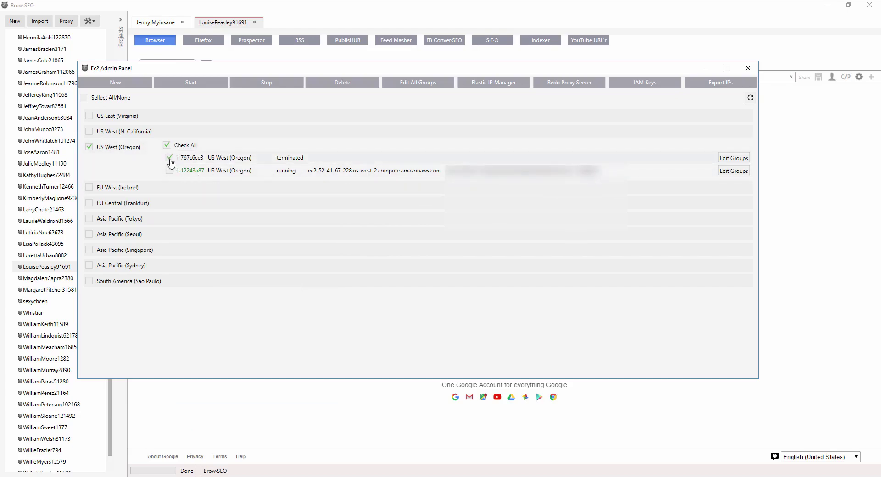
{"action": "left_click", "coordinate": [170, 158]}
{"action": "left_click", "coordinate": [169, 170]}
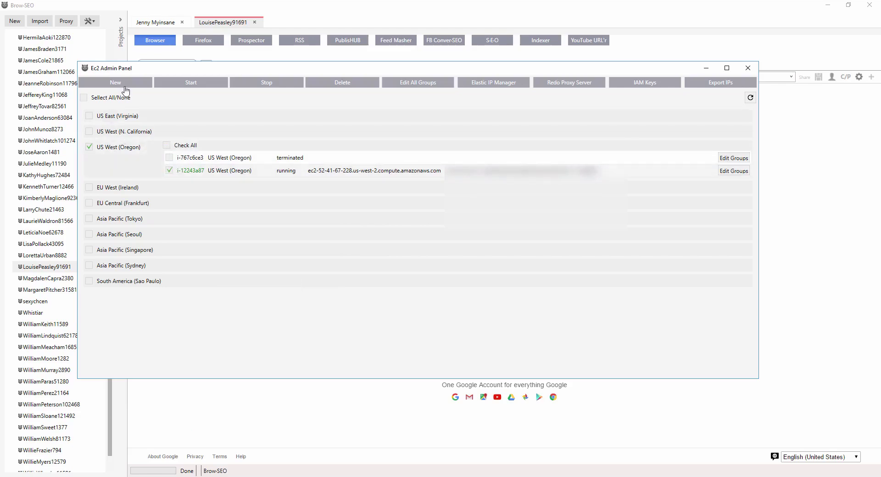